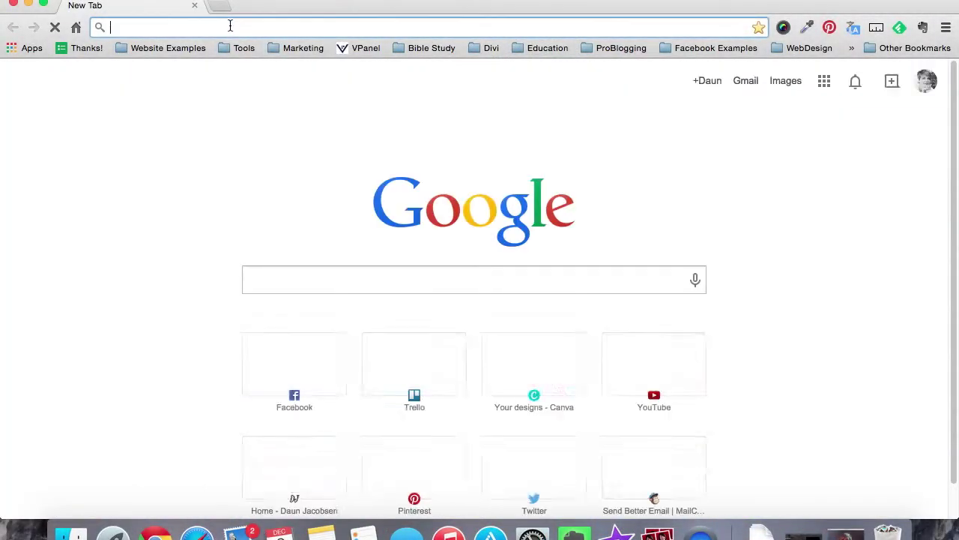
pyautogui.write('www.twitter.com')
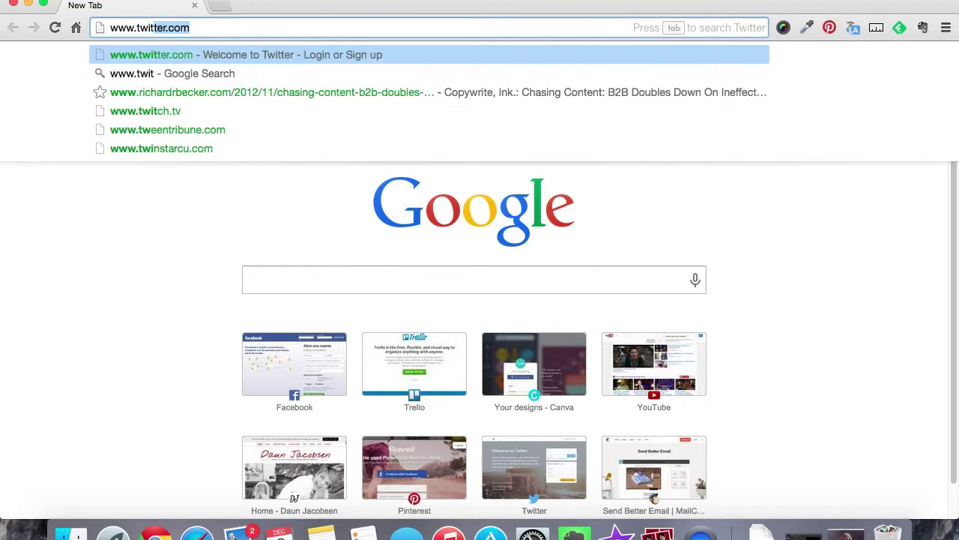
pyautogui.press('Return')
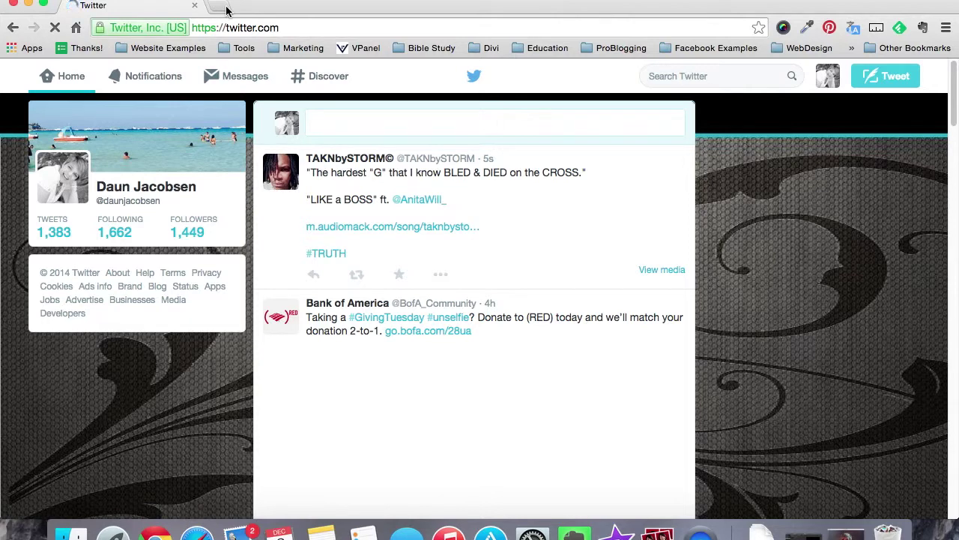
pyautogui.click(221, 7)
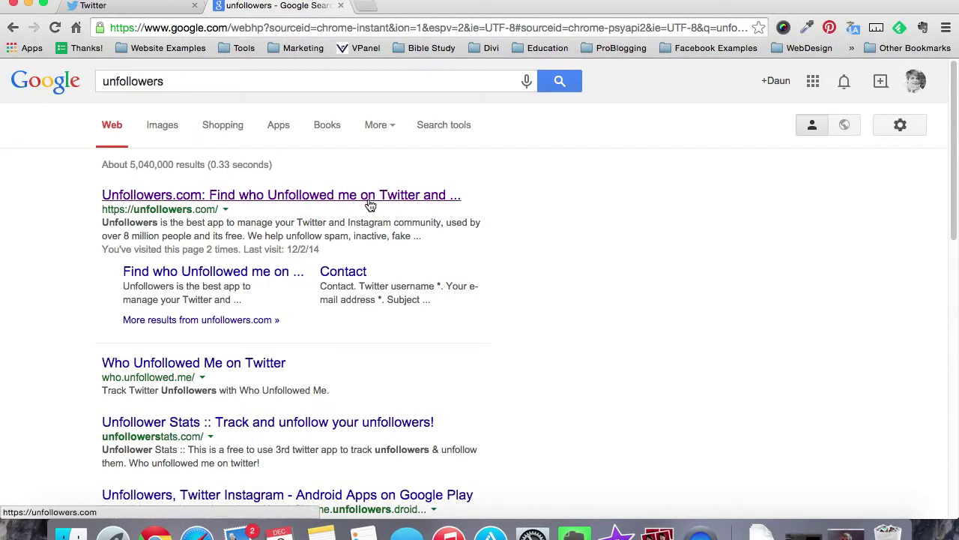
pyautogui.click(368, 195)
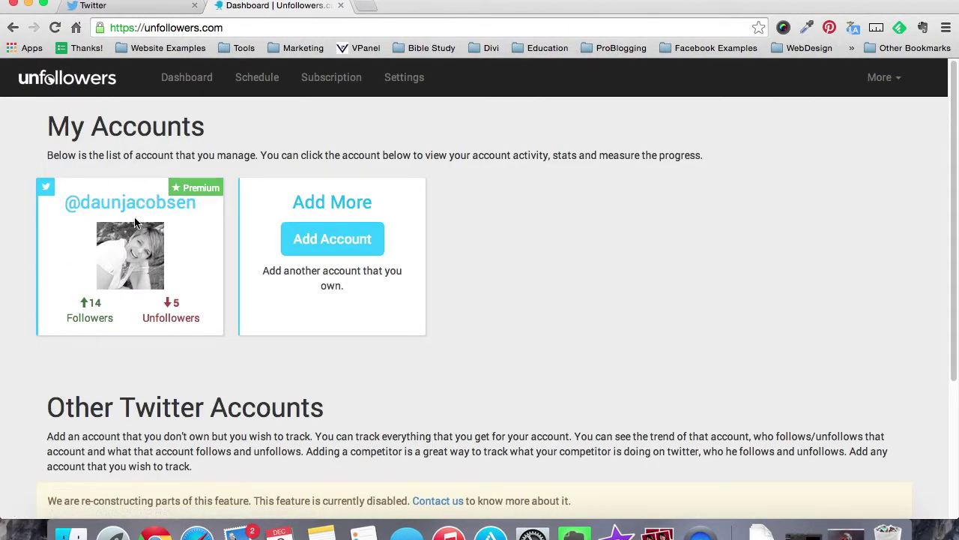
# - Open the managed Twitter account in Unfollowers and filter its not-following-back list to exclude people followed in the past 7 days
pyautogui.click(147, 6)
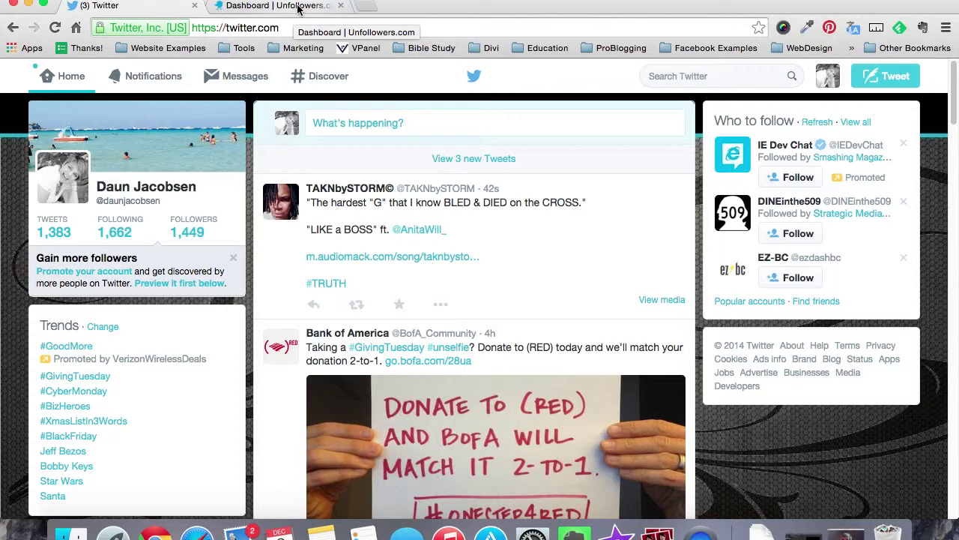
pyautogui.click(300, 6)
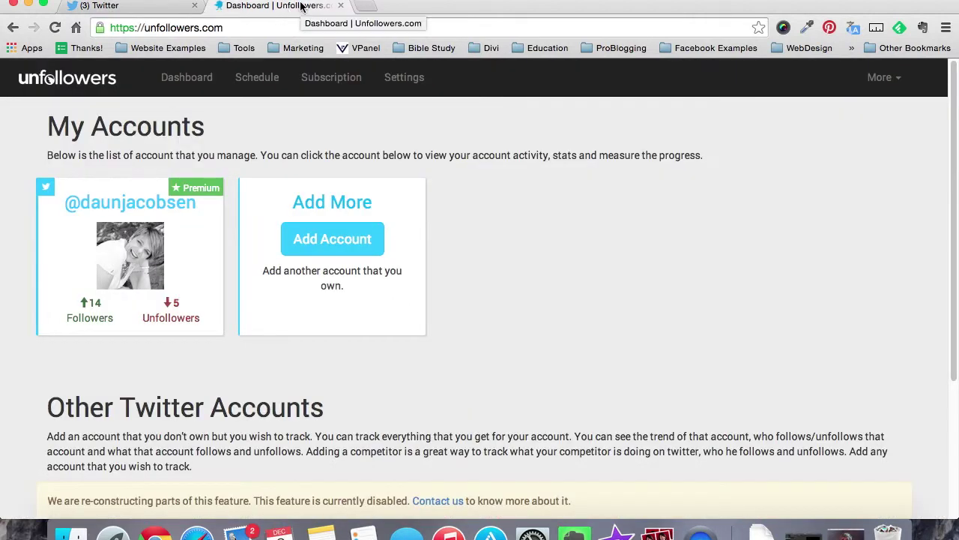
pyautogui.click(120, 244)
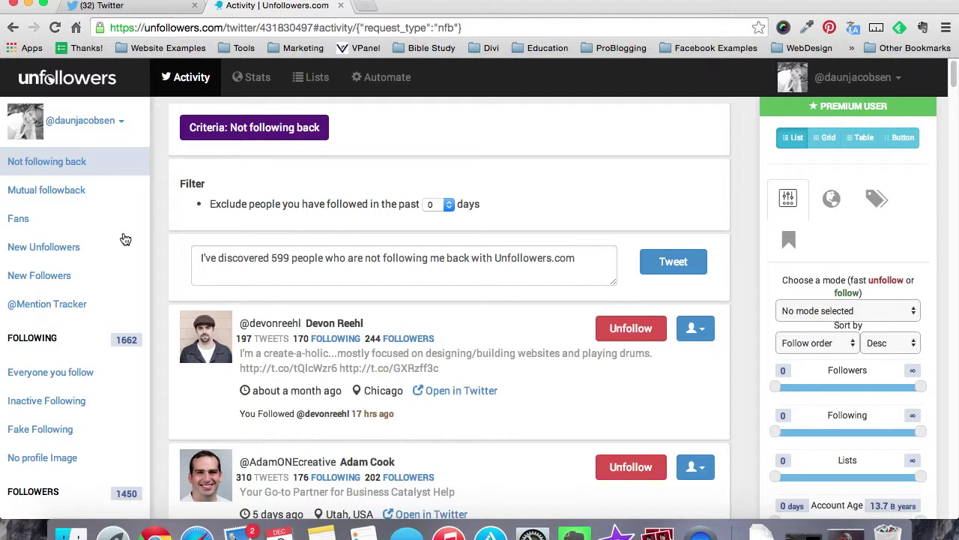
pyautogui.click(443, 205)
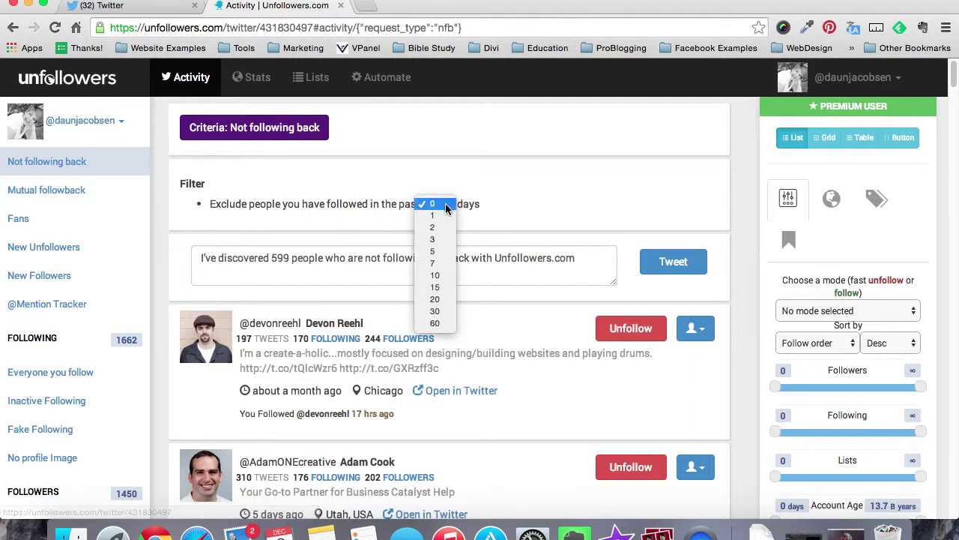
pyautogui.click(435, 263)
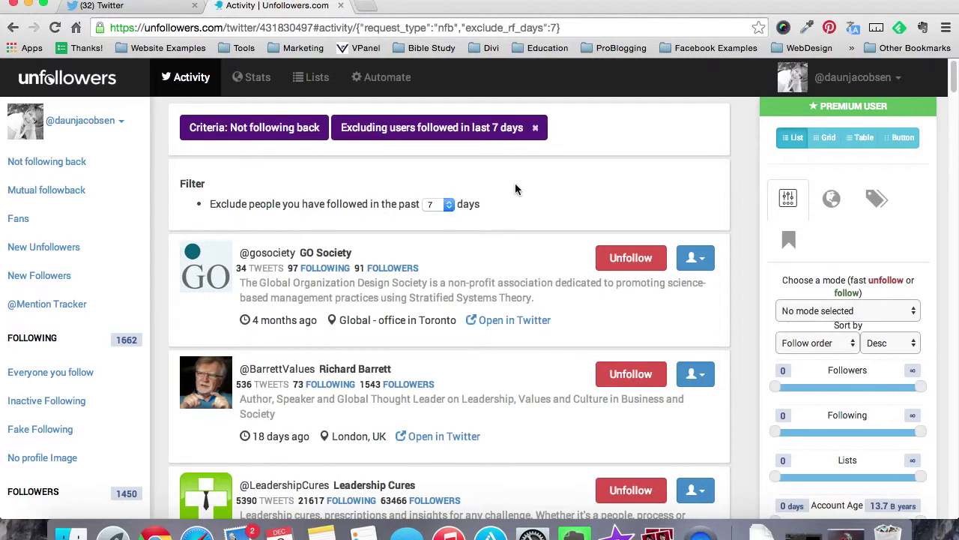
# - Unfollow Darren Hardy in the filtered list of accounts that are not following back
pyautogui.scroll(-4, 515, 189)
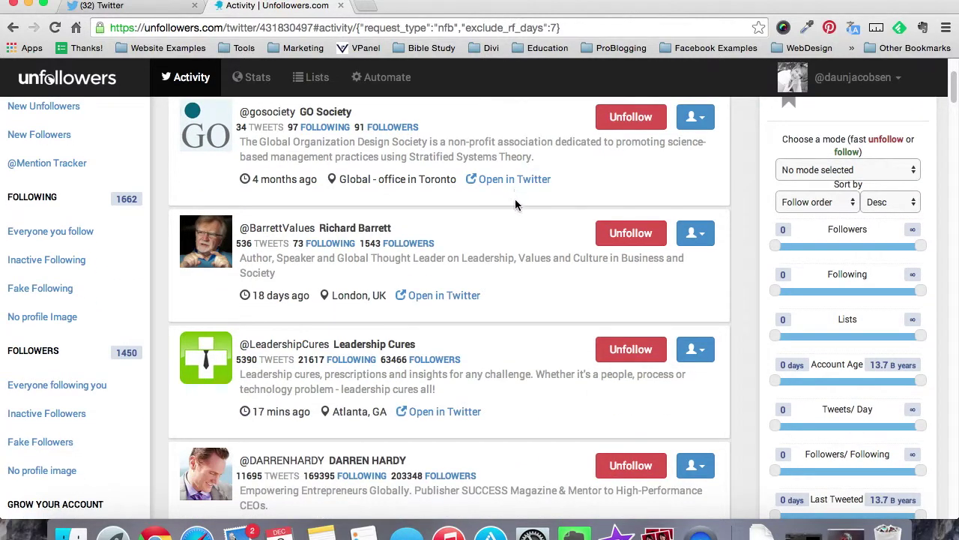
pyautogui.scroll(-2, 498, 211)
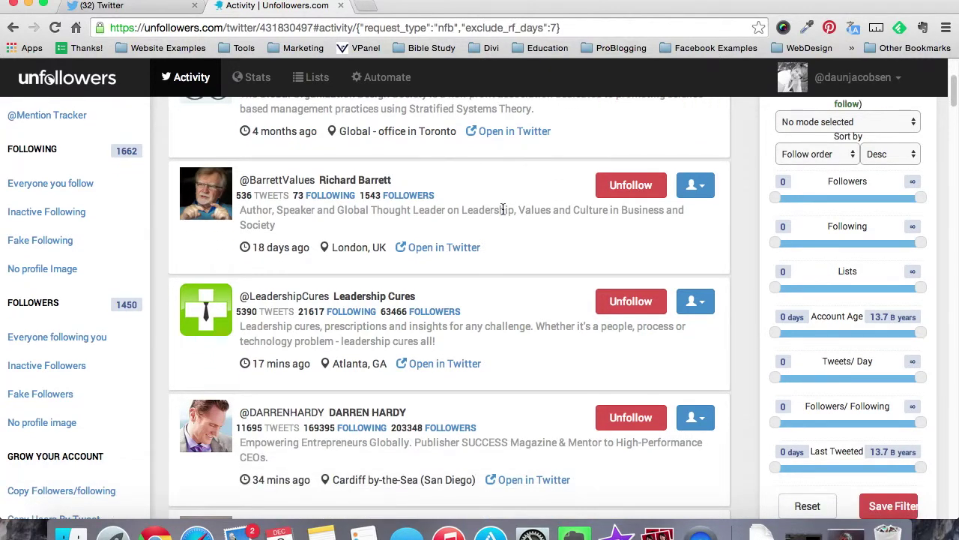
pyautogui.scroll(-2, 503, 209)
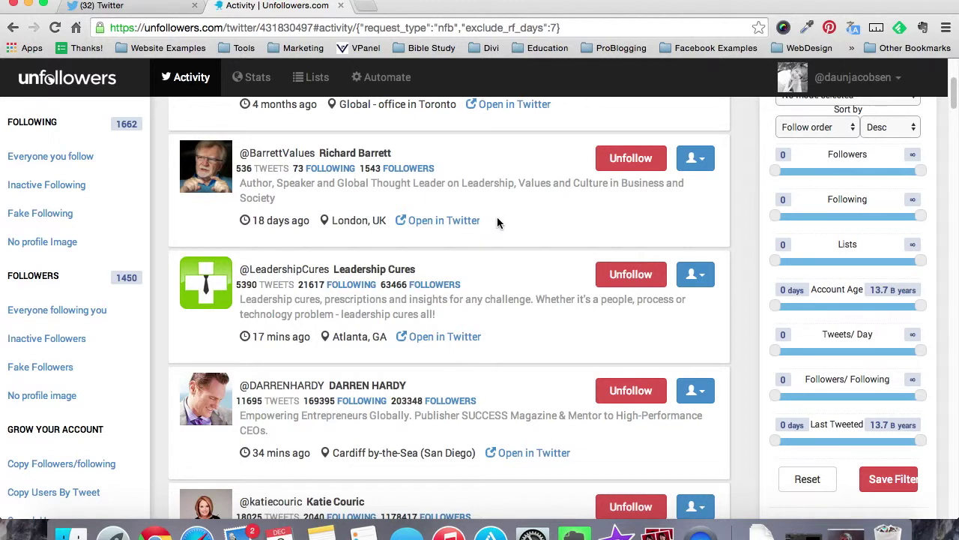
pyautogui.scroll(1, 491, 322)
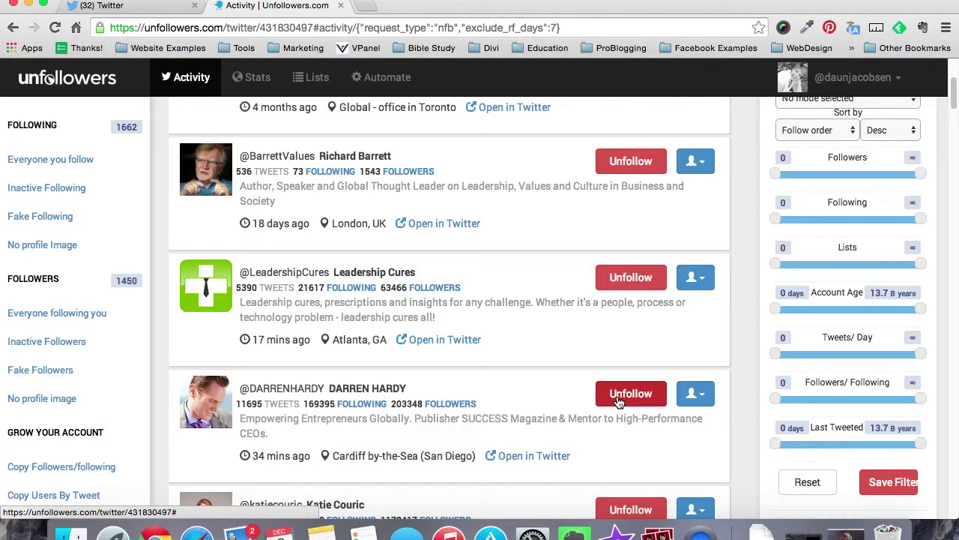
pyautogui.click(630, 394)
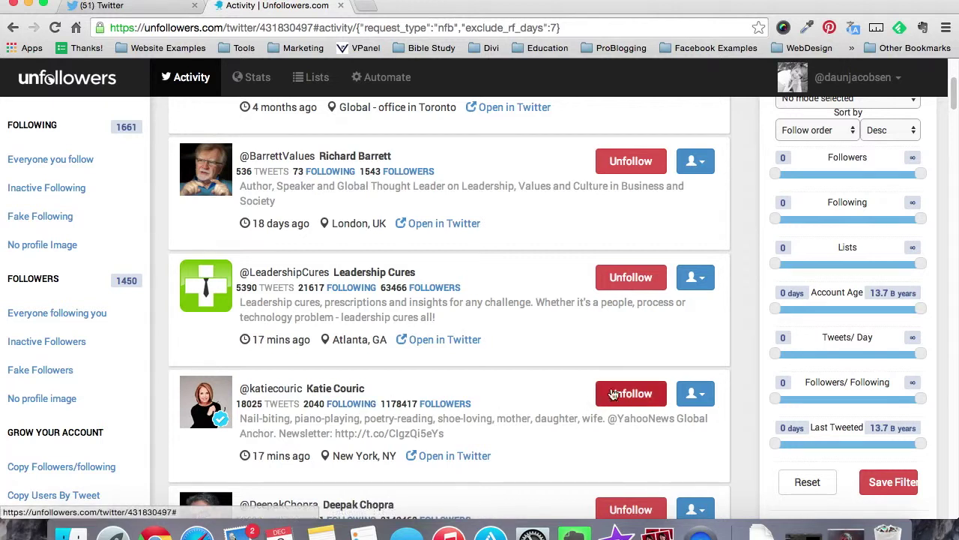
# - Unfollow Gifted Foundation and the Madrid-based account listed directly below it
pyautogui.scroll(-5, 557, 399)
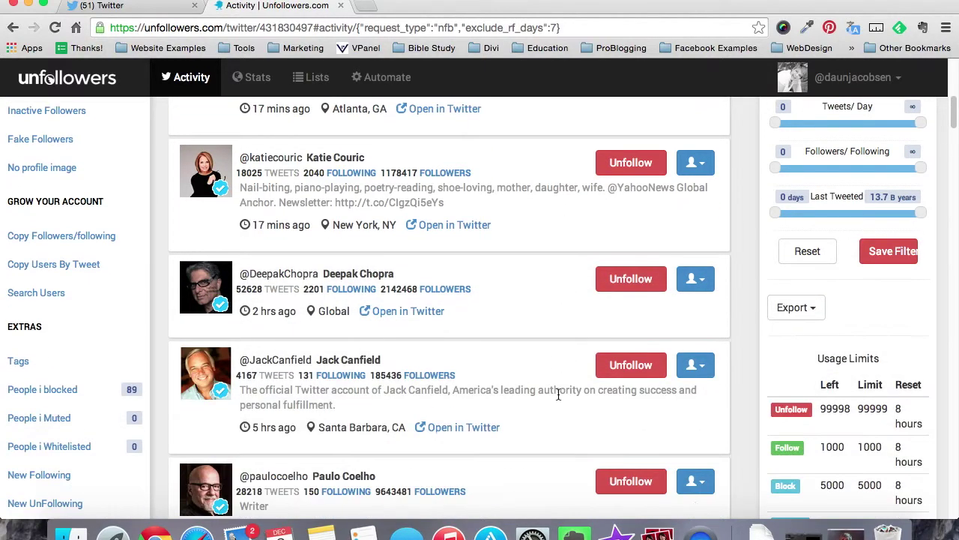
pyautogui.scroll(-3, 552, 405)
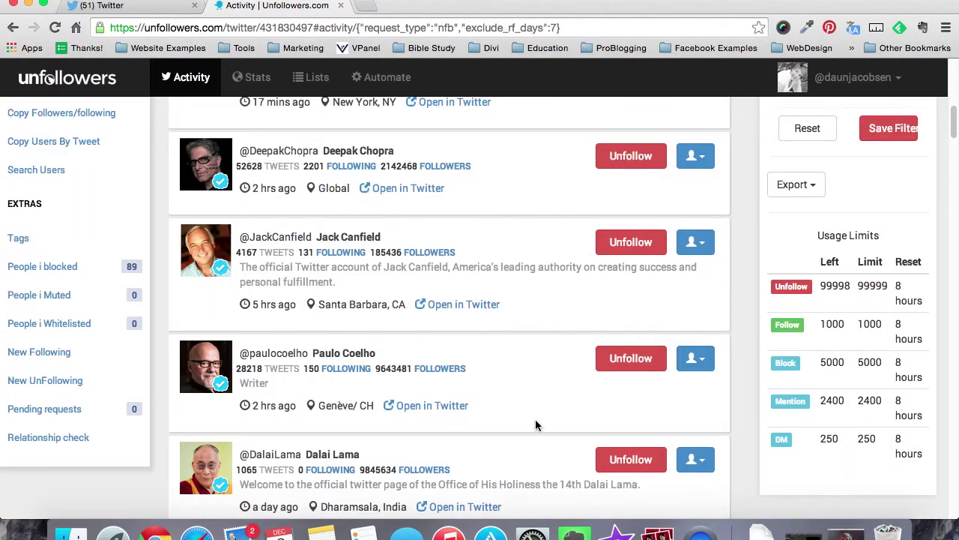
pyautogui.scroll(-6, 535, 419)
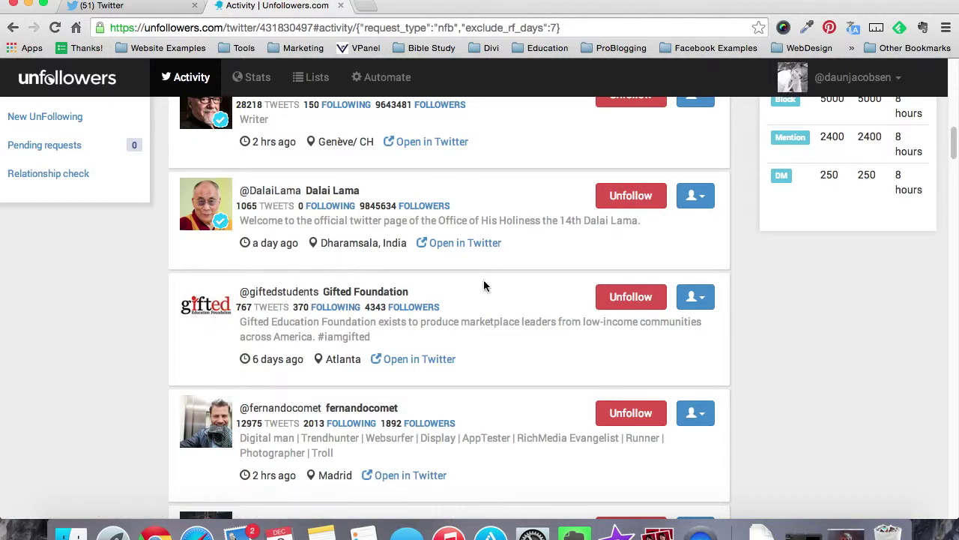
pyautogui.click(632, 294)
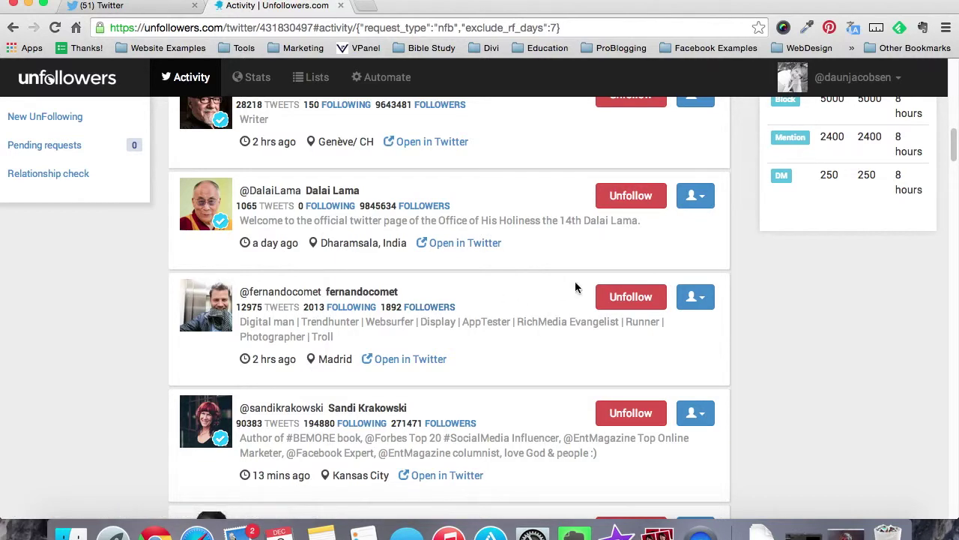
pyautogui.click(628, 298)
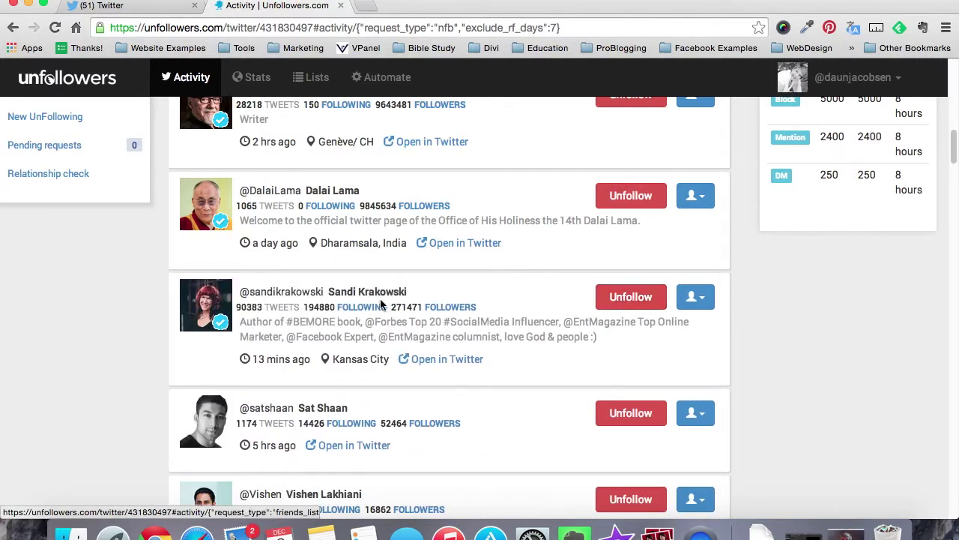
# - Unfollow the account listed directly below Sandi Krakowski in the not-following-back list
pyautogui.scroll(-1, 360, 334)
pyautogui.scroll(-2, 360, 333)
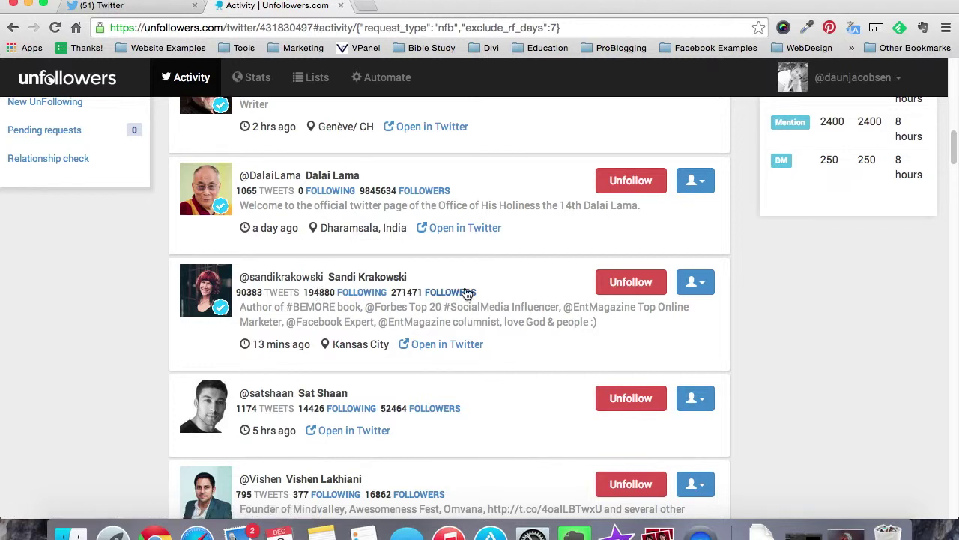
pyautogui.scroll(-2, 462, 287)
pyautogui.scroll(-1, 462, 287)
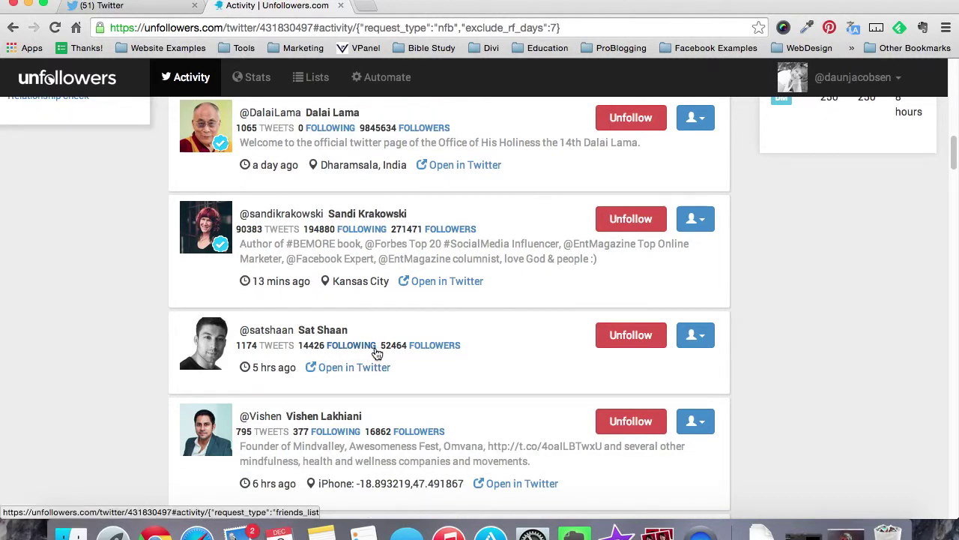
pyautogui.scroll(-3, 377, 353)
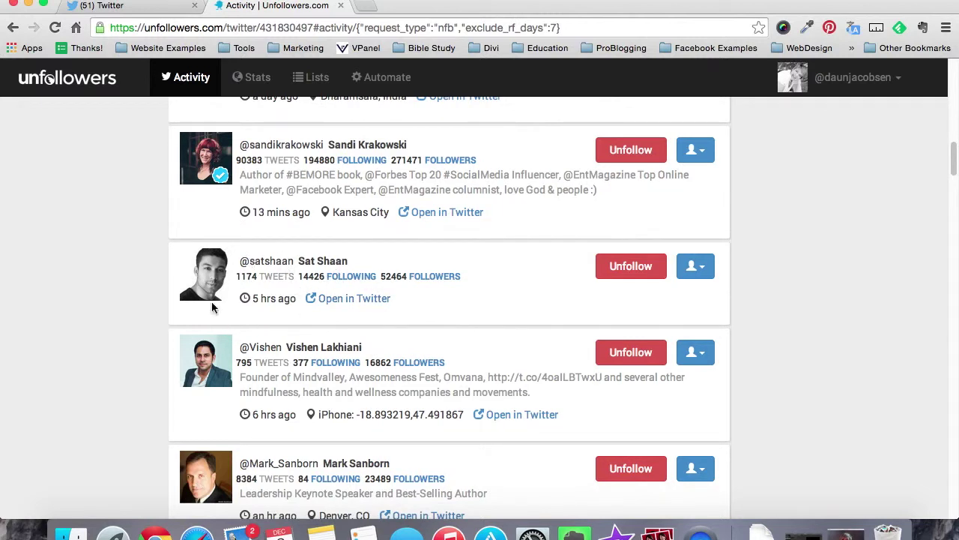
pyautogui.click(616, 266)
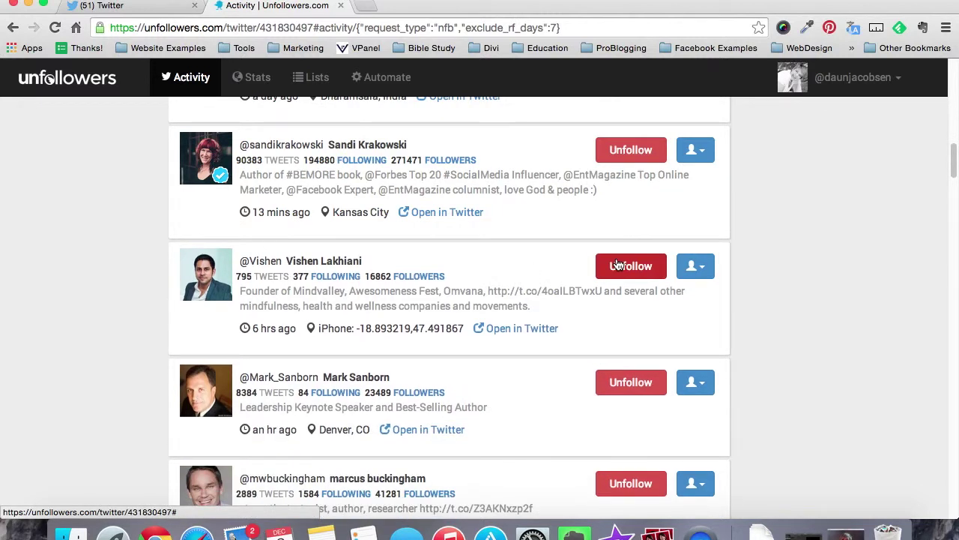
# - Look through the remaining accounts that are not following back and return to the beginning of the list
pyautogui.scroll(-5, 617, 264)
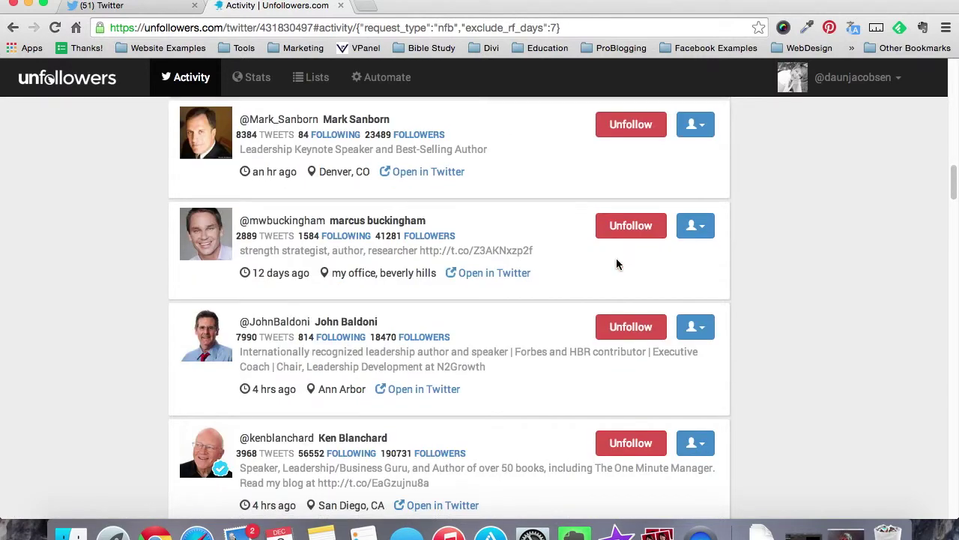
pyautogui.scroll(-6, 616, 264)
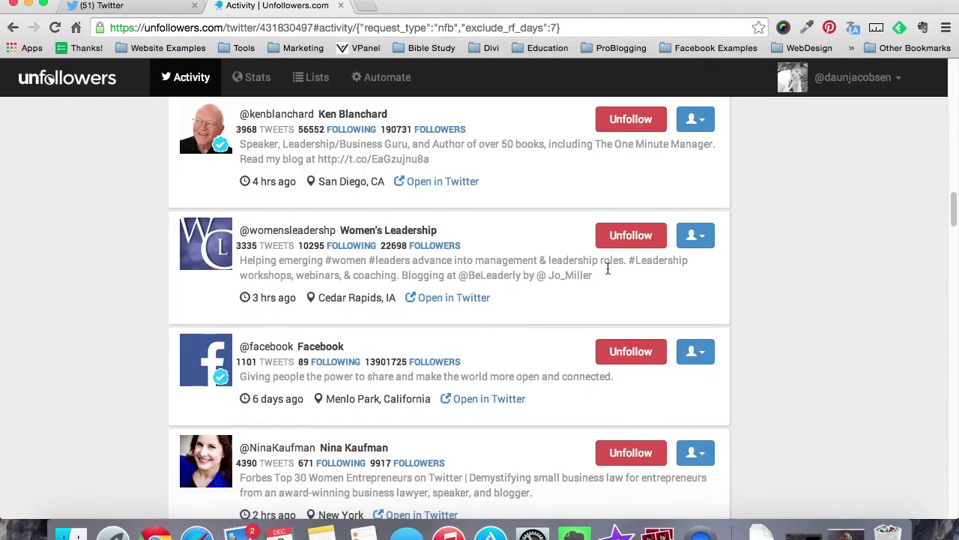
pyautogui.scroll(-2, 608, 268)
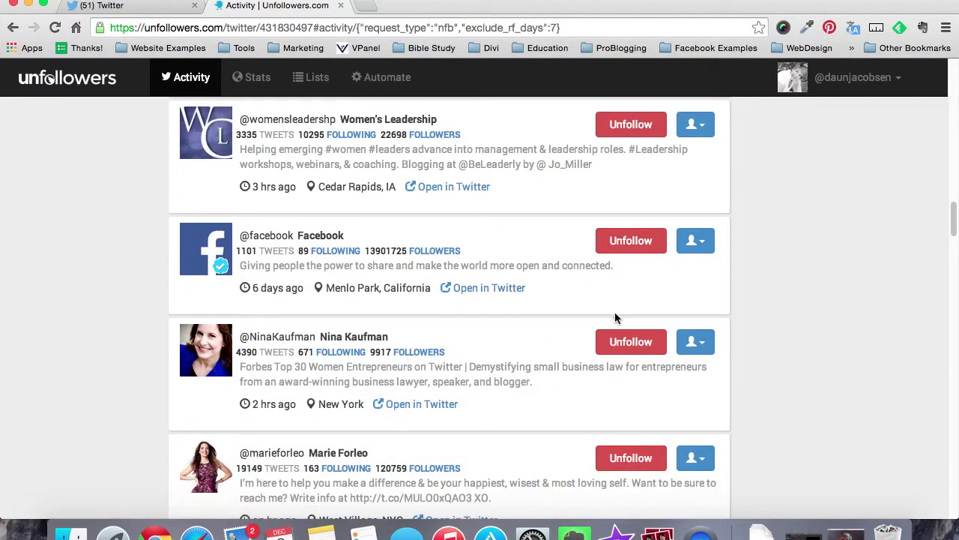
pyautogui.scroll(-5, 615, 318)
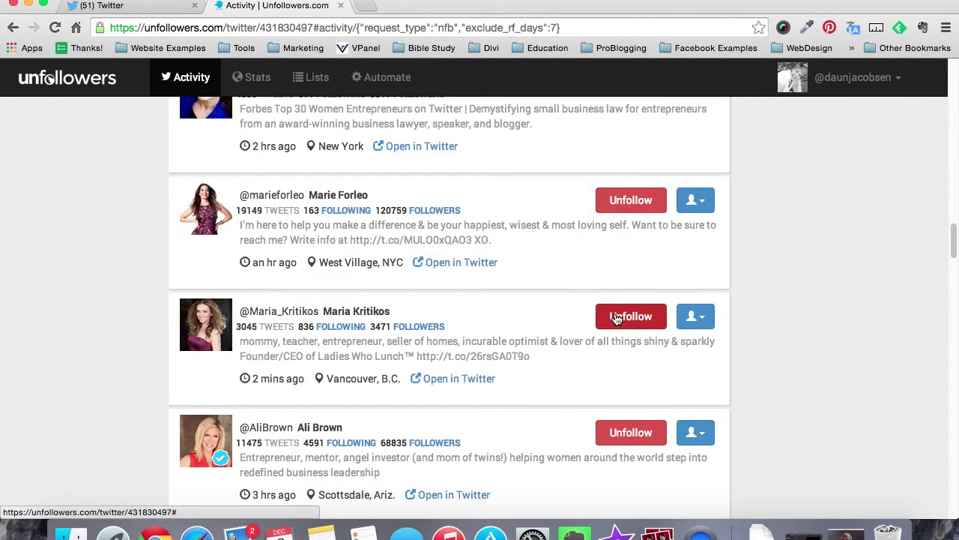
pyautogui.scroll(-2, 616, 318)
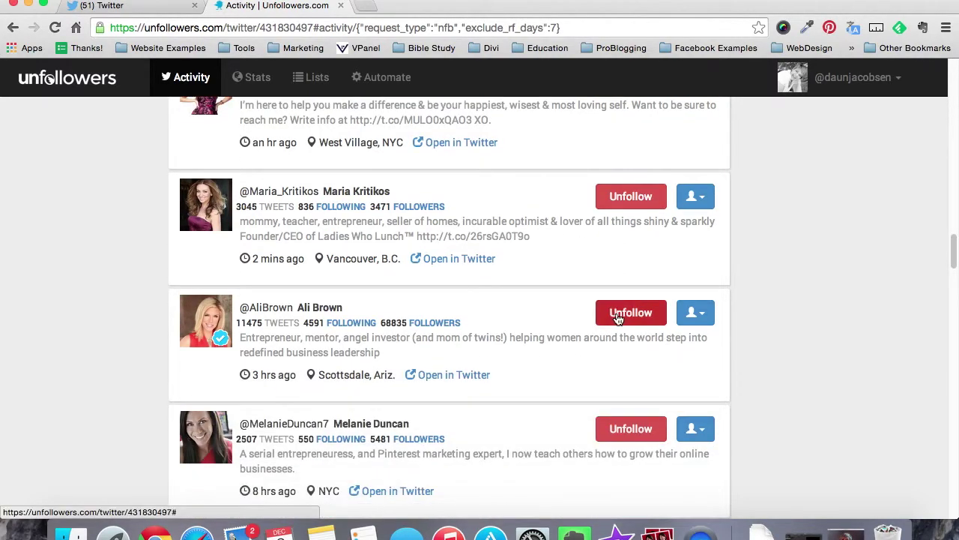
pyautogui.scroll(20, 742, 287)
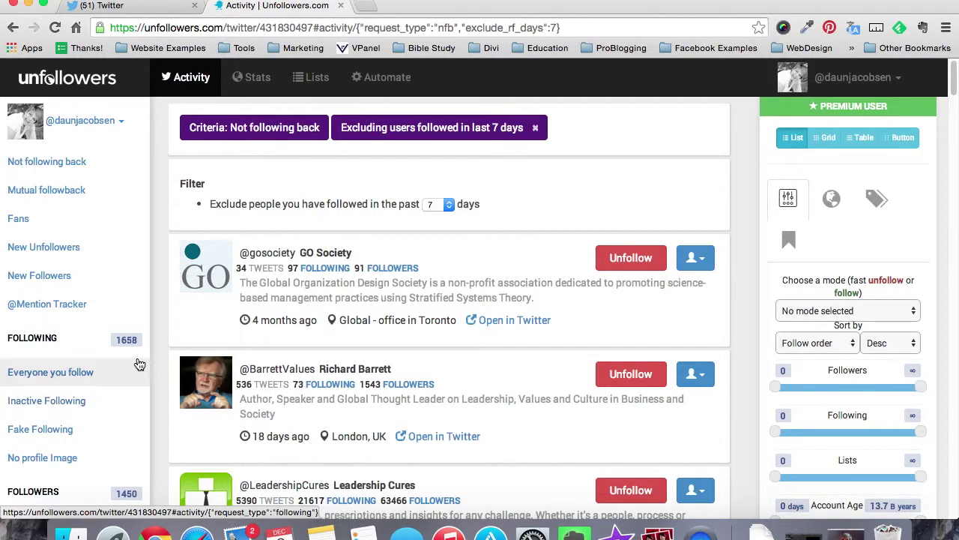
pyautogui.scroll(-1, 122, 411)
pyautogui.scroll(-5, 122, 412)
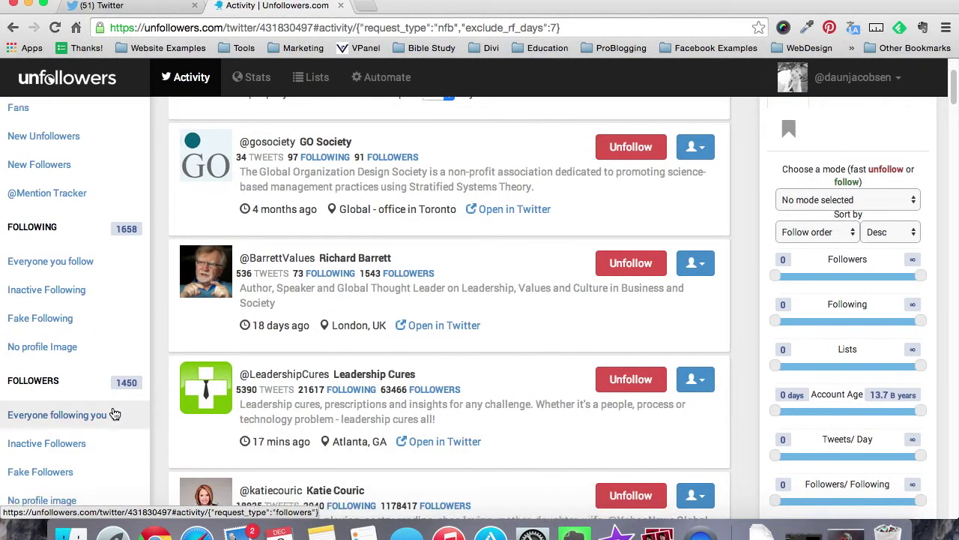
pyautogui.scroll(-3, 111, 412)
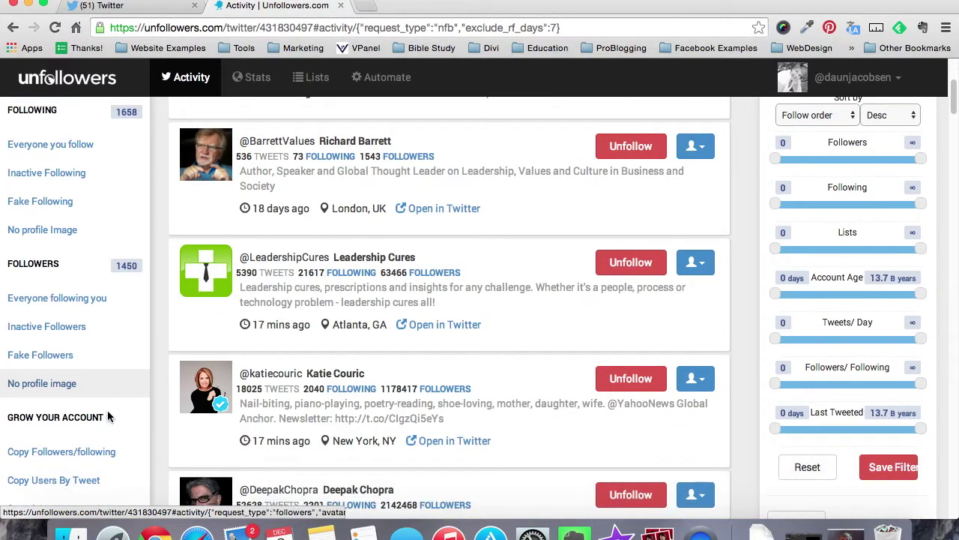
pyautogui.scroll(-1, 109, 417)
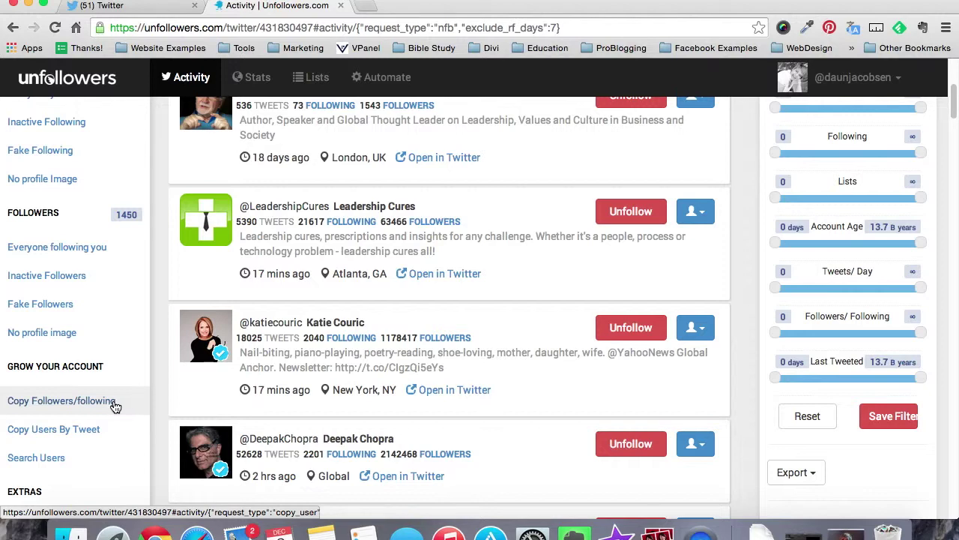
pyautogui.click(114, 405)
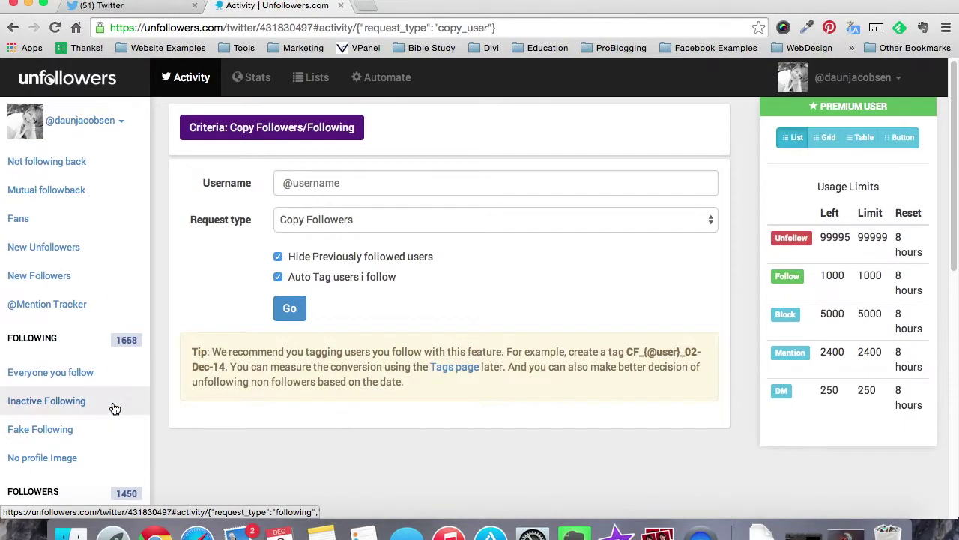
pyautogui.click(380, 190)
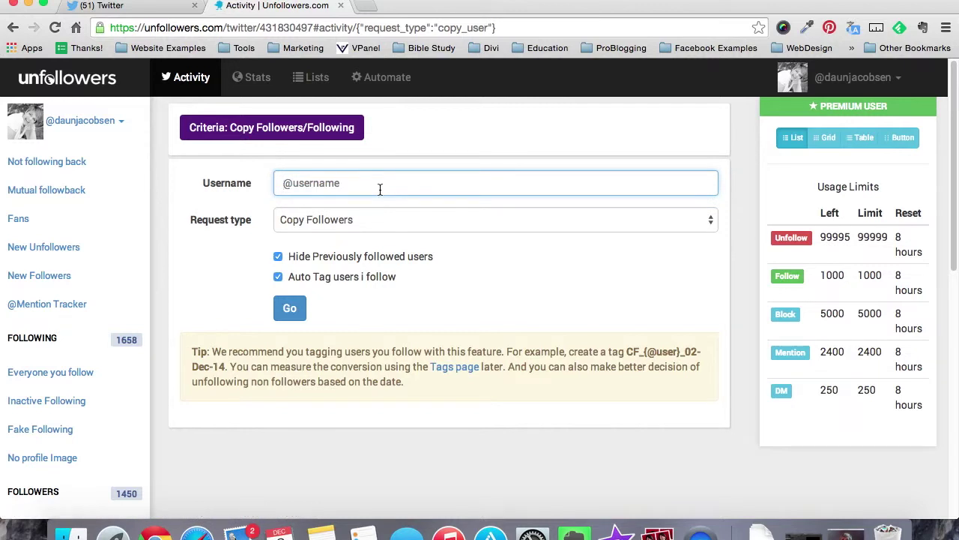
pyautogui.write('@brenebrown')
pyautogui.click(289, 308)
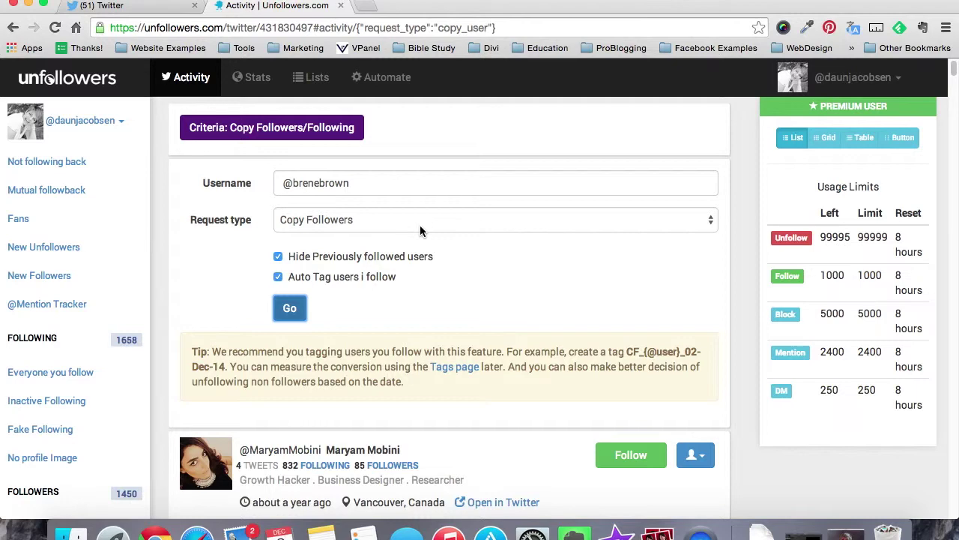
# - Follow the Boston-based love coach and the Québec-based massotherapist from the copied followers results
pyautogui.scroll(-8, 419, 225)
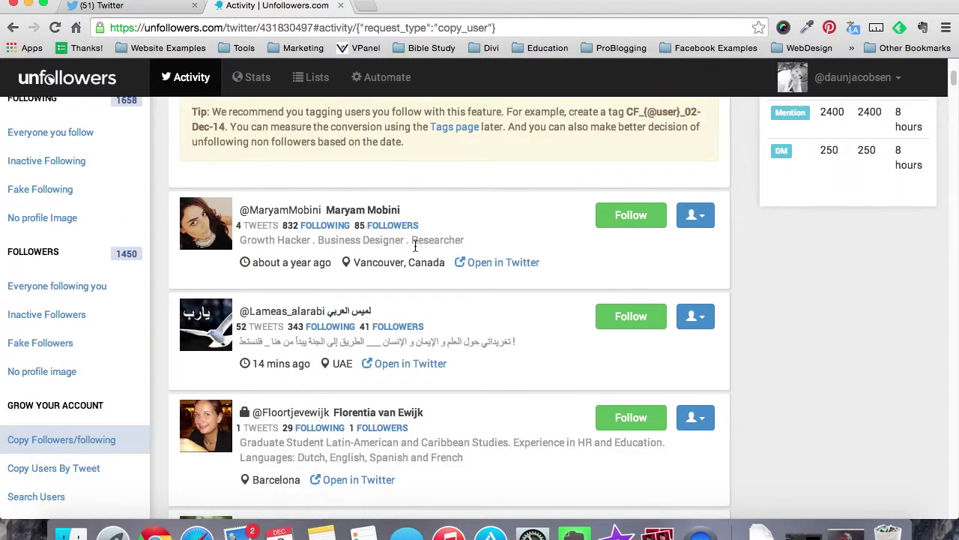
pyautogui.scroll(-2, 415, 246)
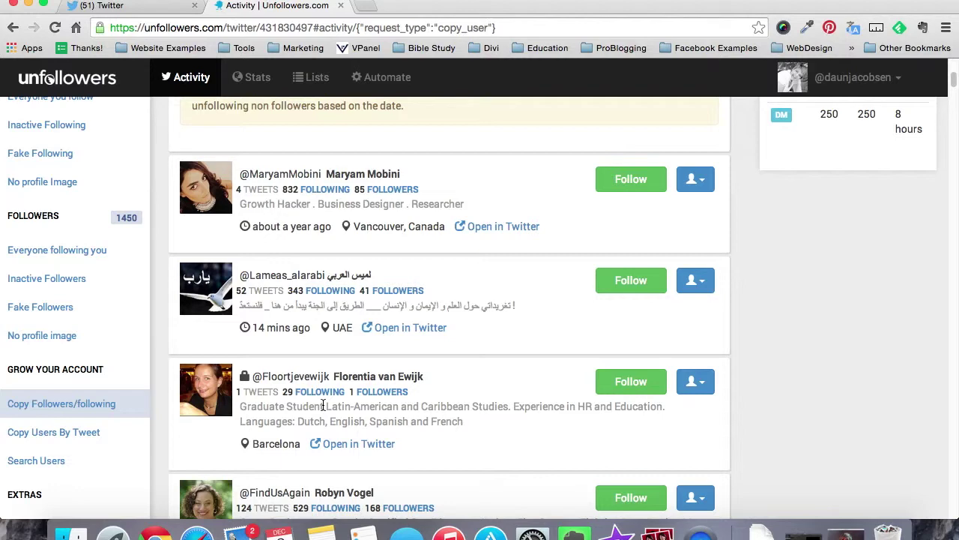
pyautogui.scroll(-3, 323, 405)
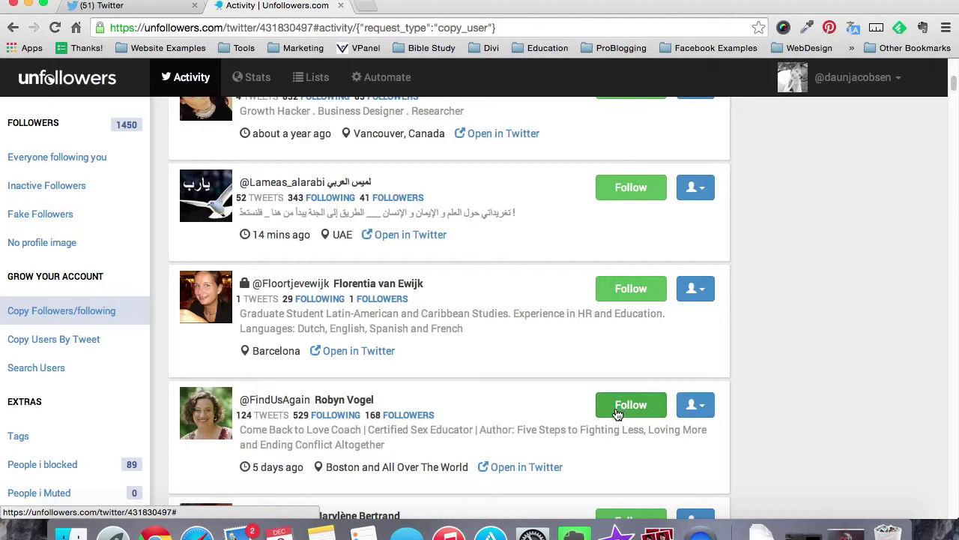
pyautogui.click(617, 406)
pyautogui.scroll(-2, 617, 390)
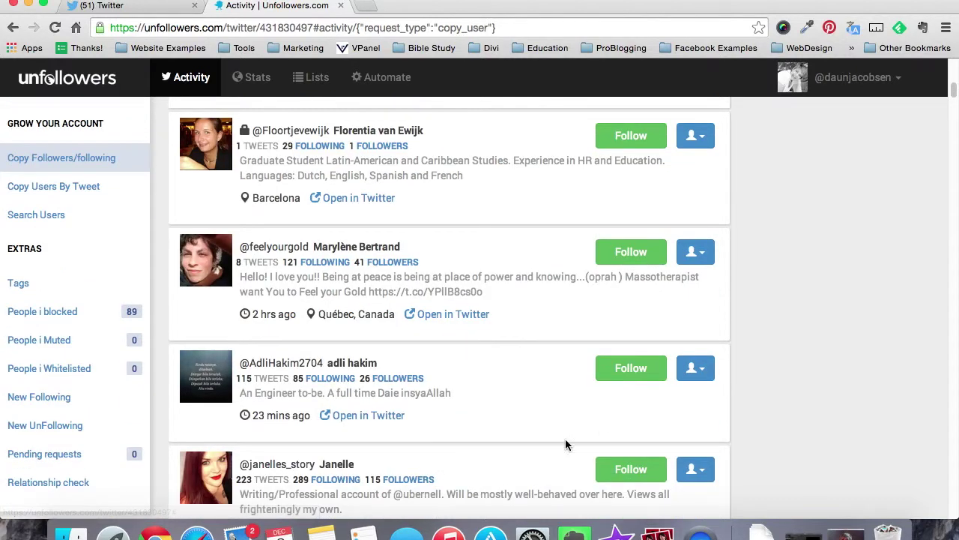
pyautogui.click(627, 252)
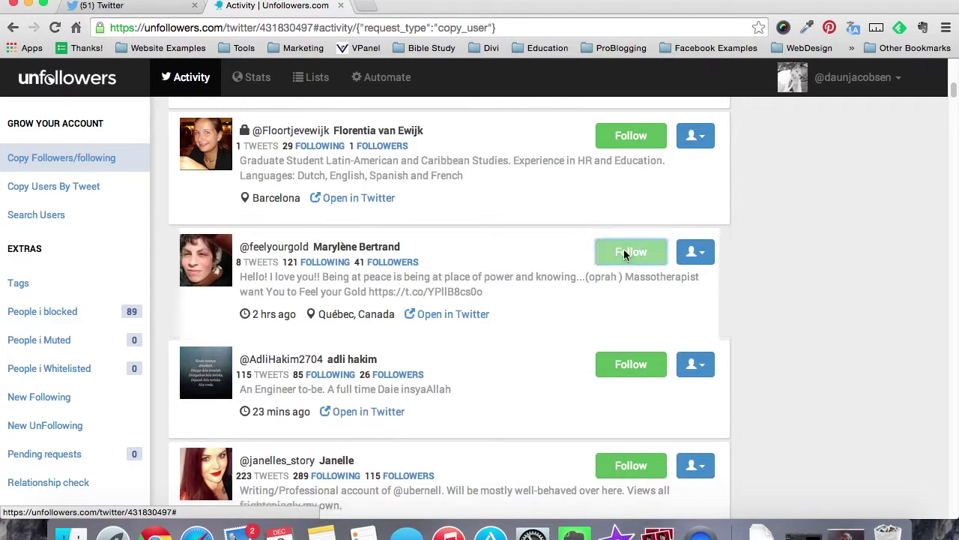
# - Follow the writer and producer from Nashville, Tennessee in the copied followers results
pyautogui.scroll(-5, 454, 353)
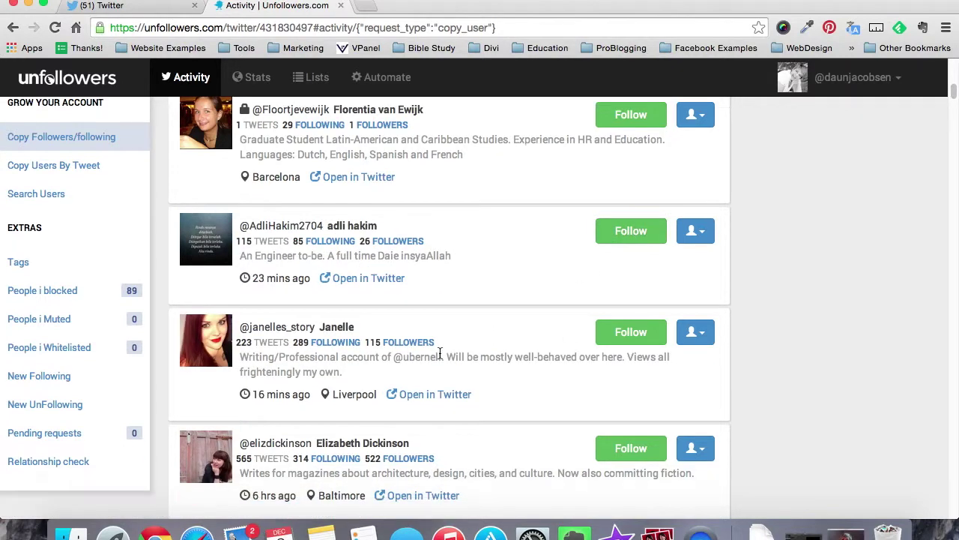
pyautogui.scroll(-5, 441, 357)
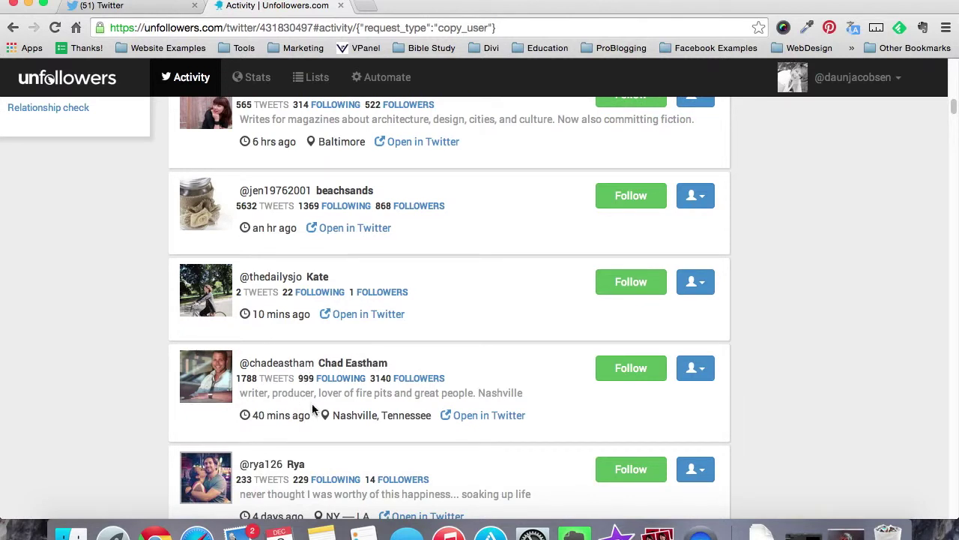
pyautogui.scroll(1, 322, 401)
pyautogui.click(619, 379)
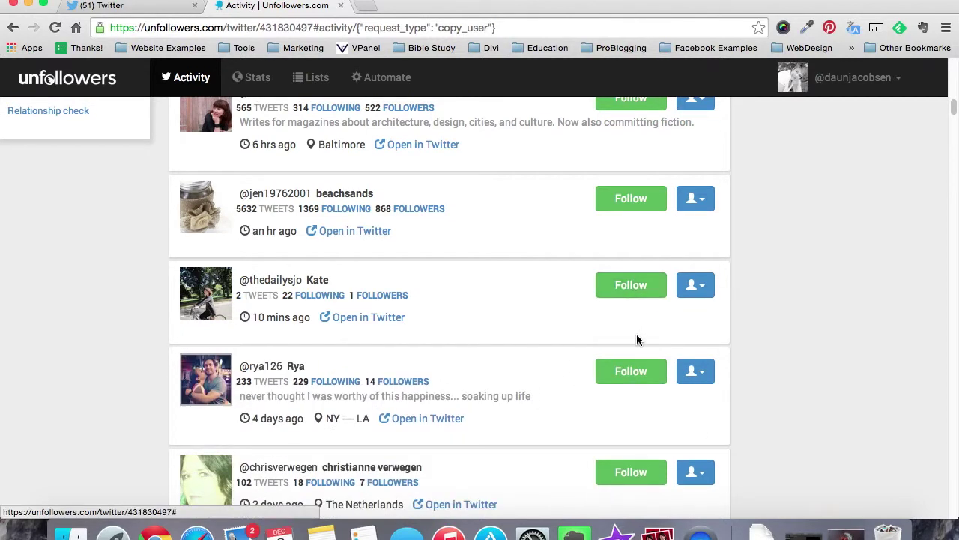
# - Look over more of the copied followers, then switch to the list of accounts not following back
pyautogui.scroll(-4, 637, 336)
pyautogui.scroll(10, 745, 326)
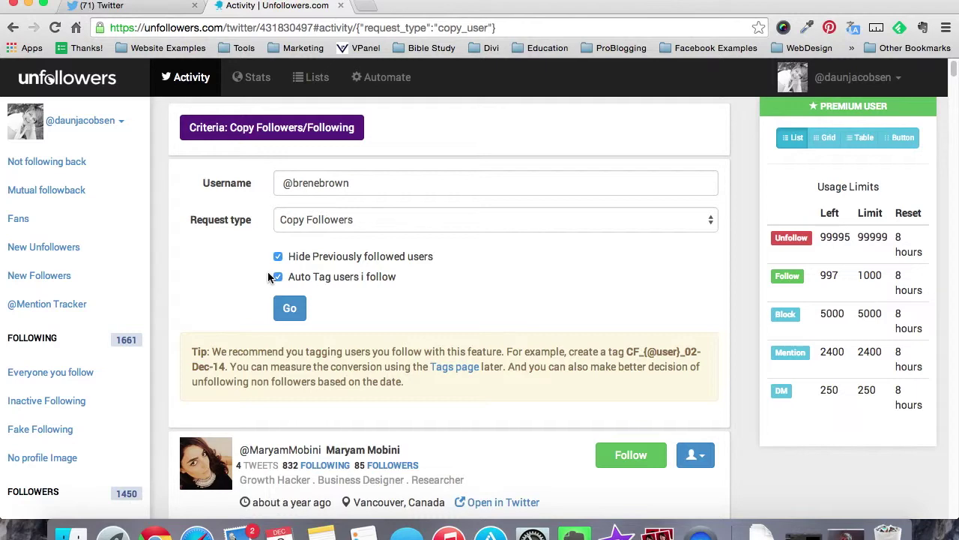
pyautogui.click(75, 177)
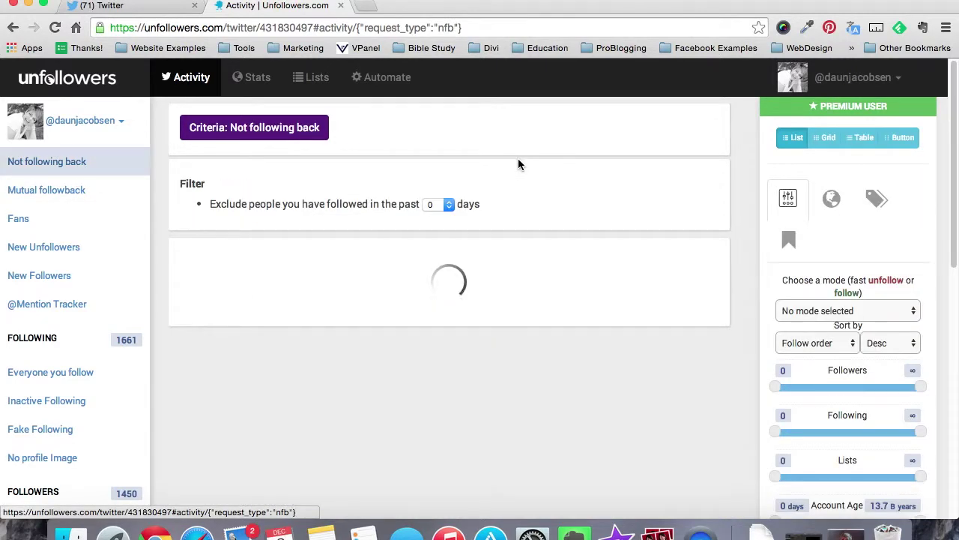